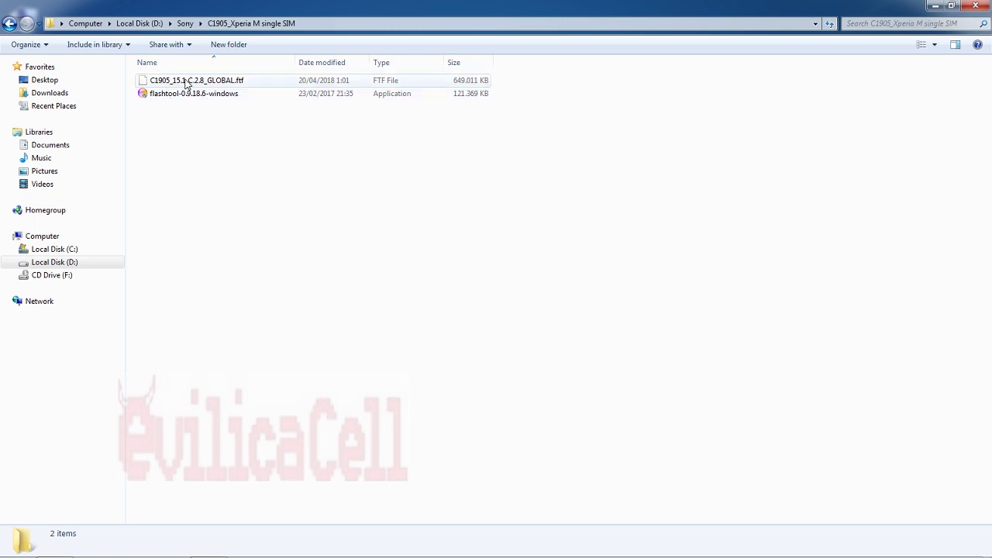
- Examine the C1905_15.1.C.2.8_GLOBAL.ftf firmware file and the available actions for the flashtool-0.9.18.6-windows installer
mouse_move(186, 84)
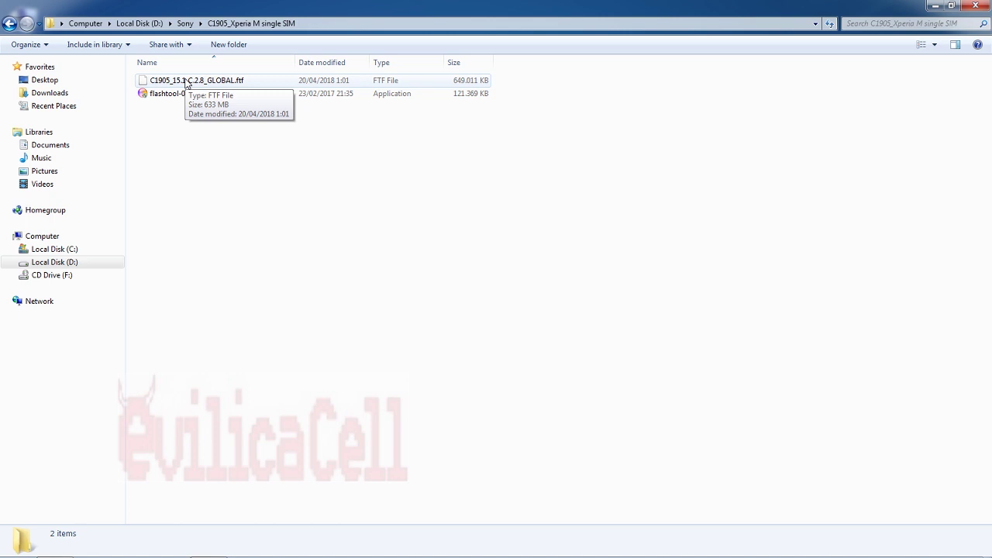
click(210, 84)
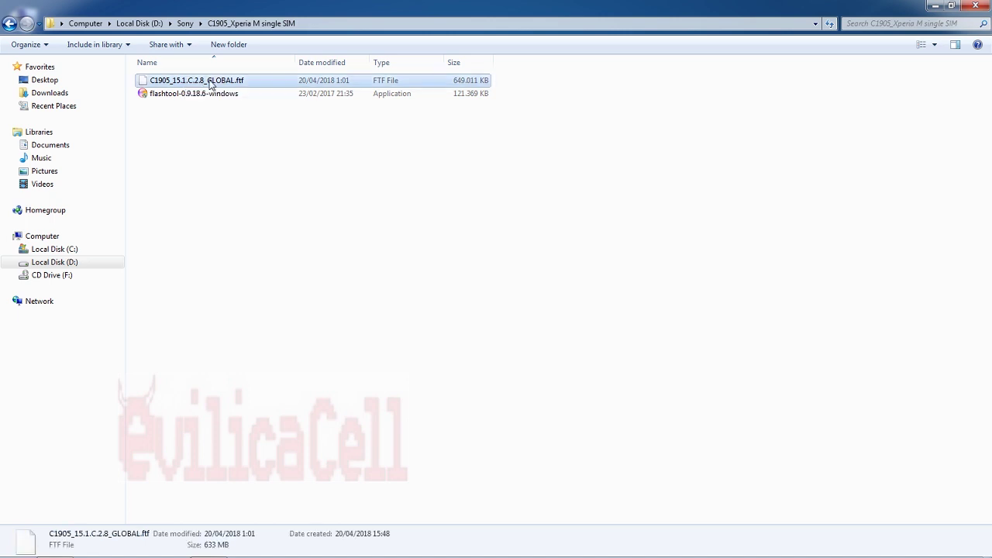
click(242, 124)
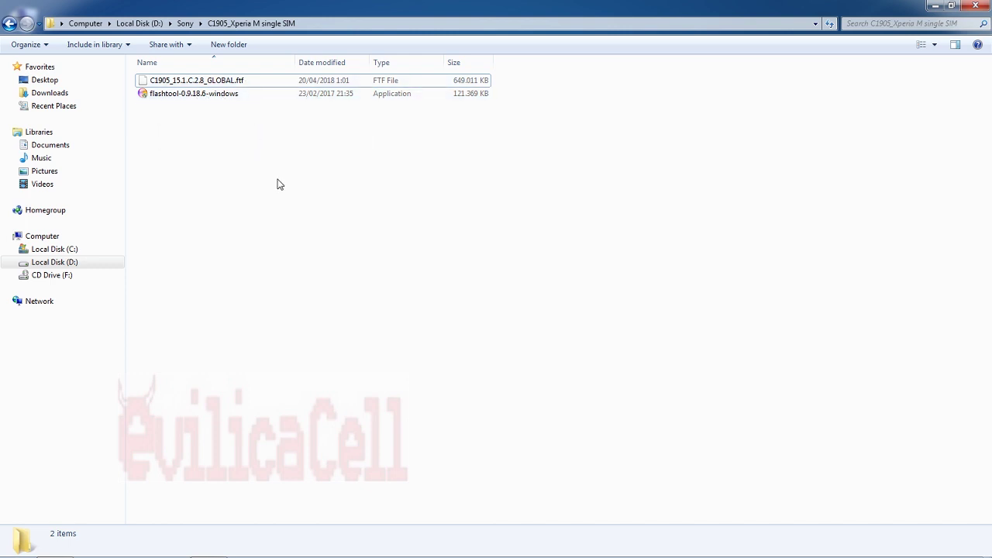
click(214, 105)
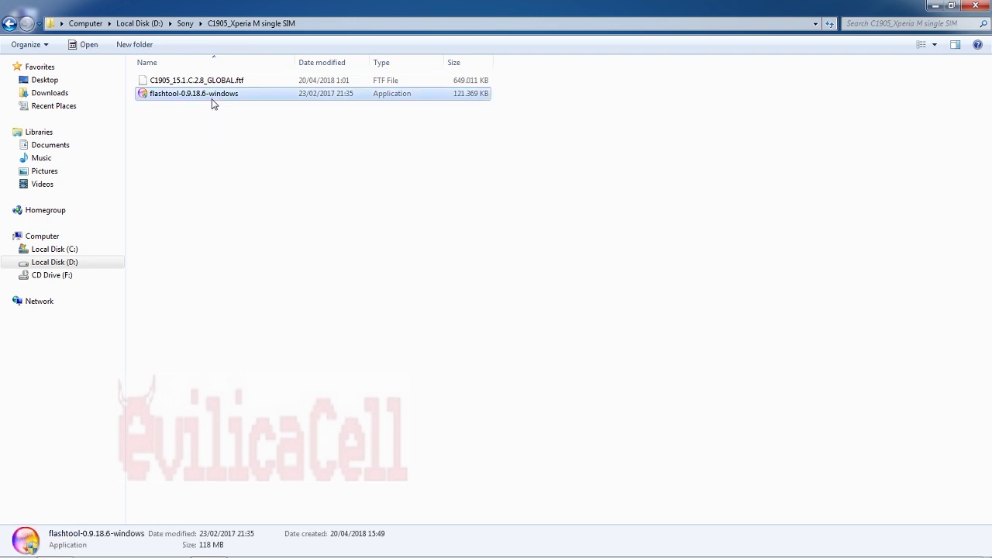
right_click(212, 100)
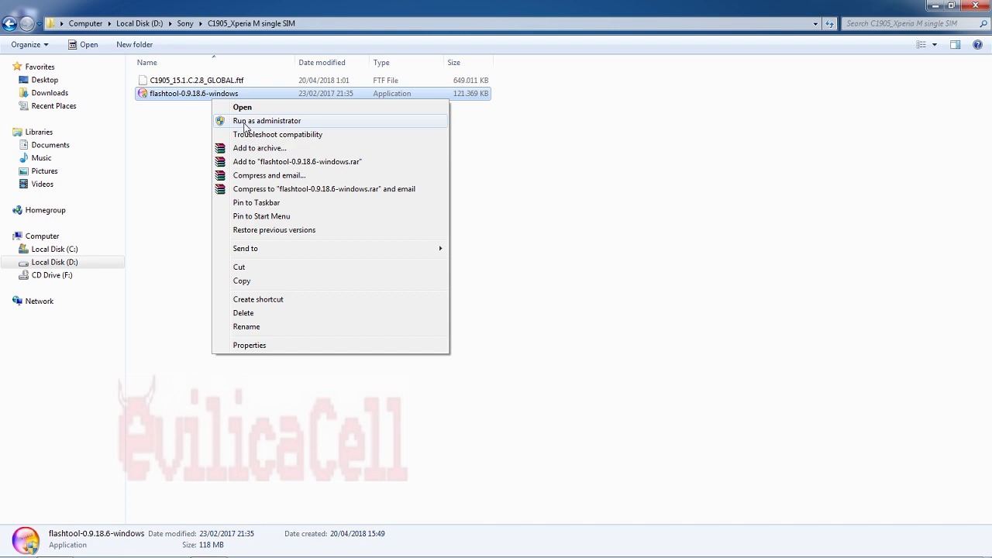
click(183, 130)
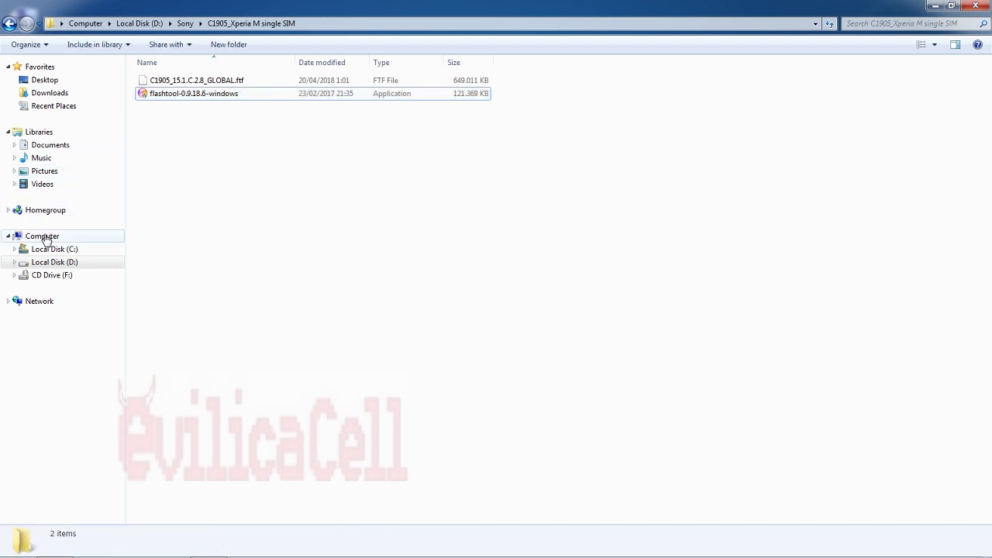
- Browse to the drivers folder inside the Flashtool installation folder on Local Disk (C:)
click(35, 236)
double_click(171, 104)
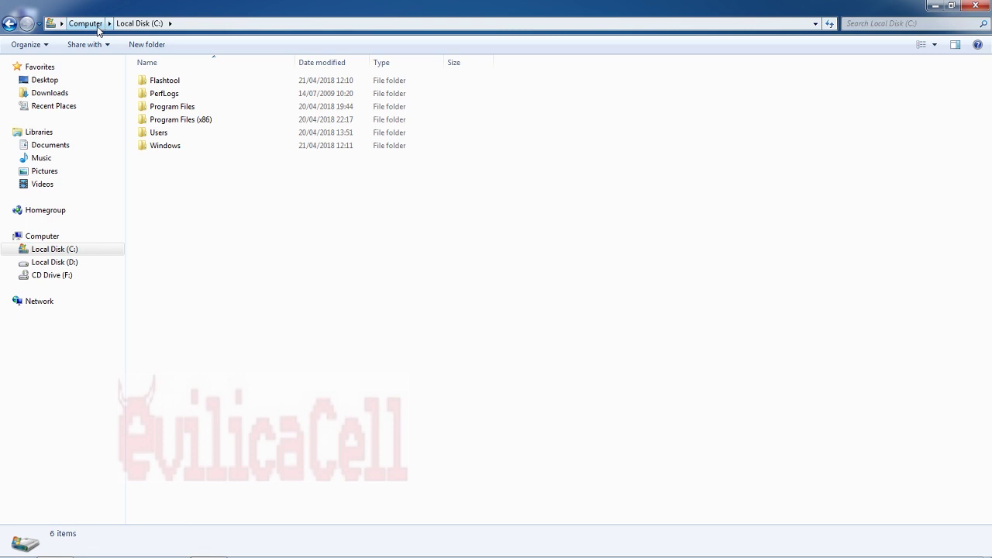
click(157, 86)
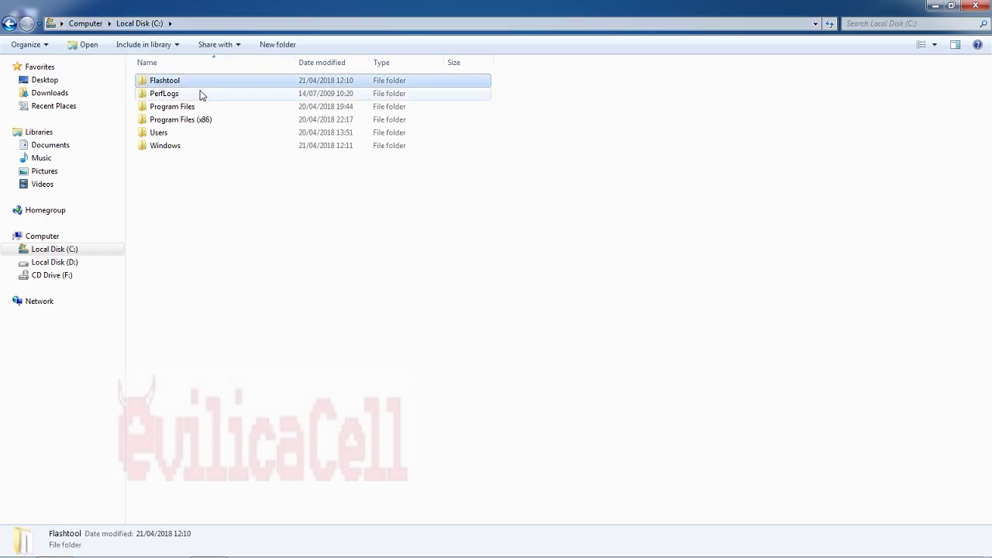
double_click(184, 85)
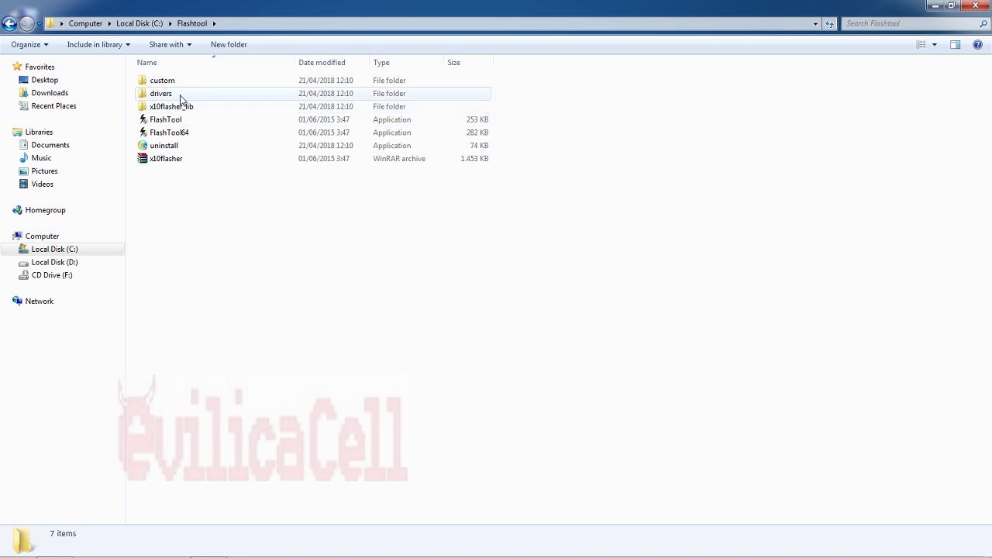
double_click(181, 98)
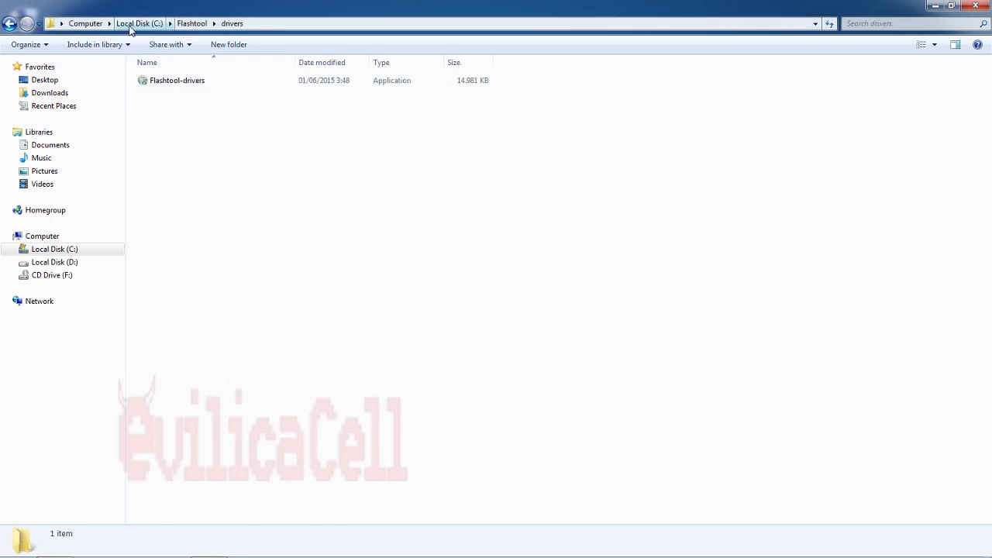
- Check the available actions for the Flashtool-drivers installer without running it, and minimize the folder window
click(204, 82)
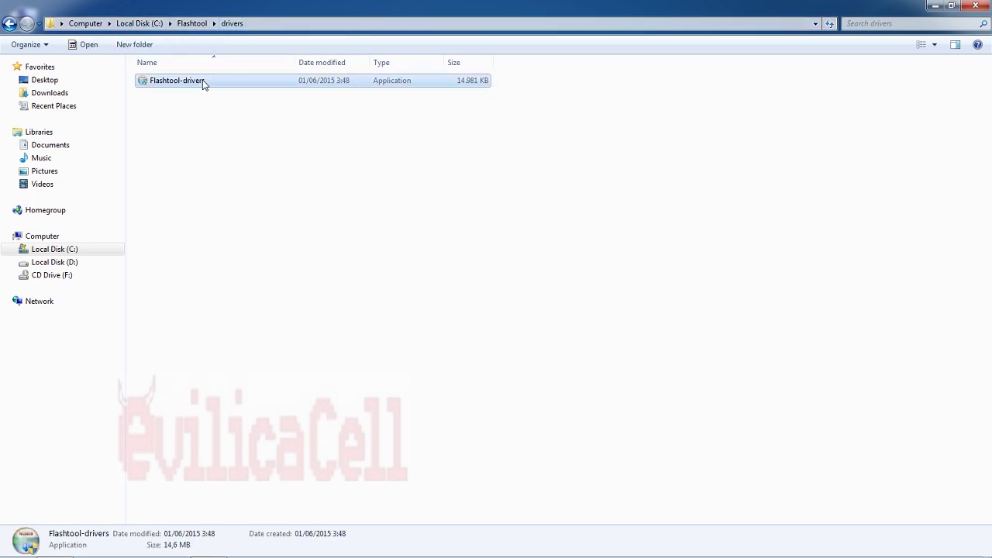
right_click(203, 81)
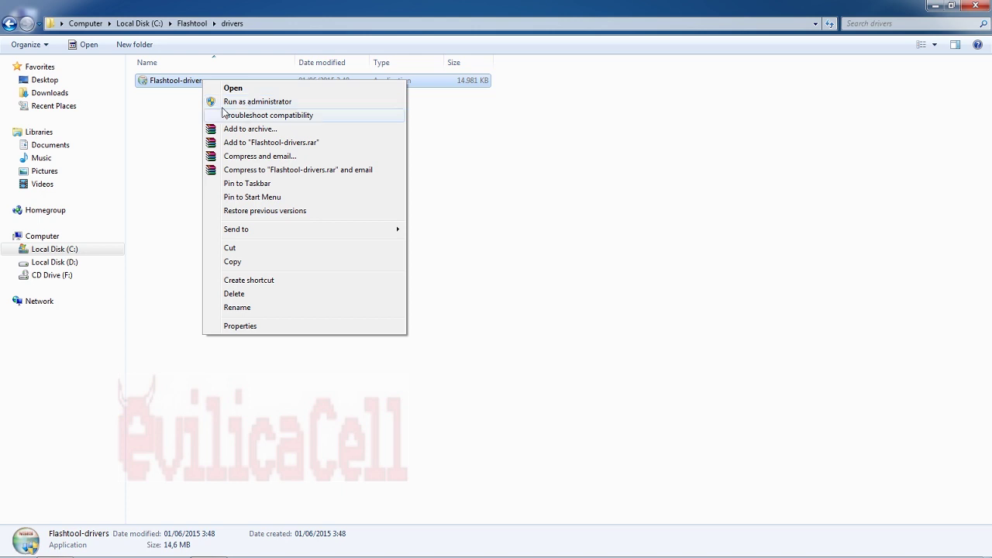
click(179, 122)
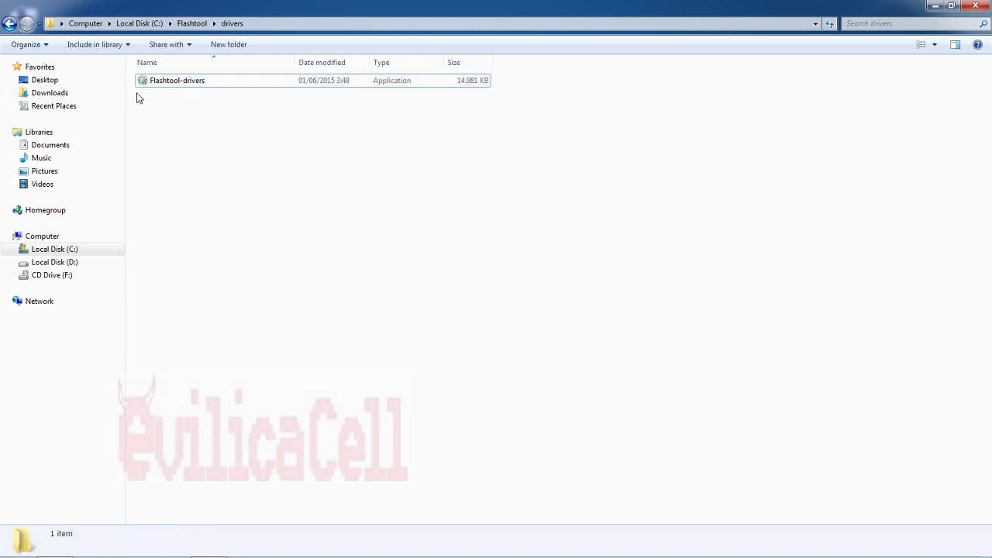
click(233, 84)
click(596, 157)
click(936, 6)
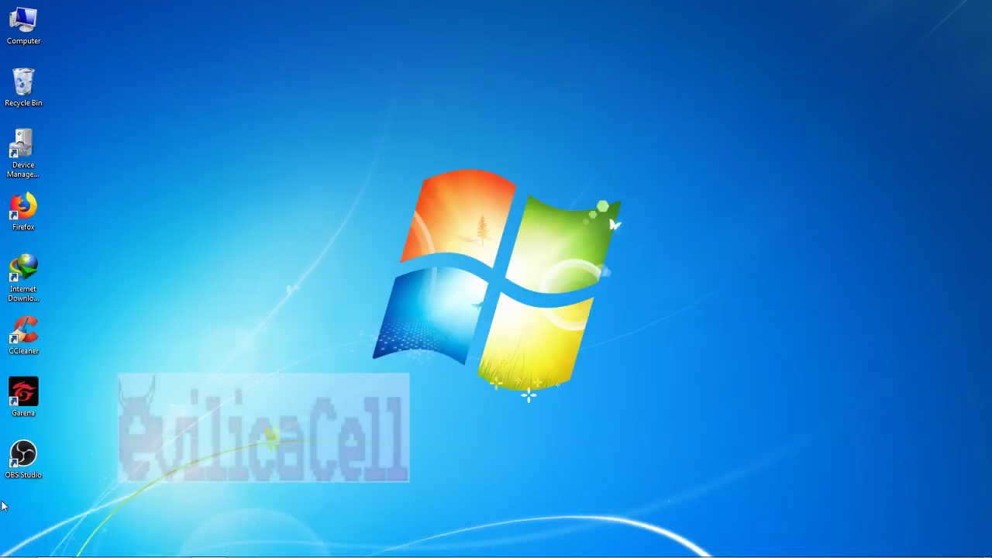
- Launch Flashtool and check the computer's network connection while the devices sync
click(9, 549)
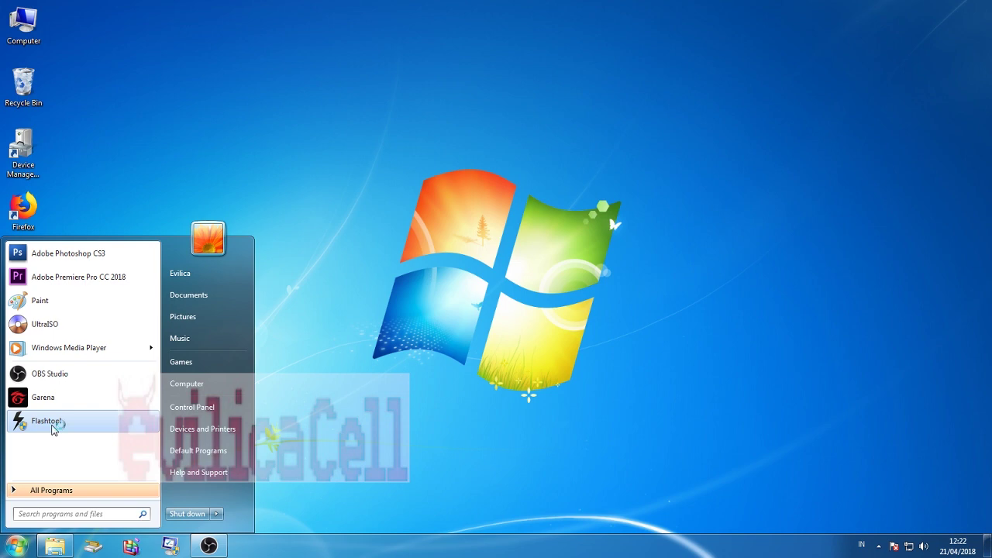
key(Escape)
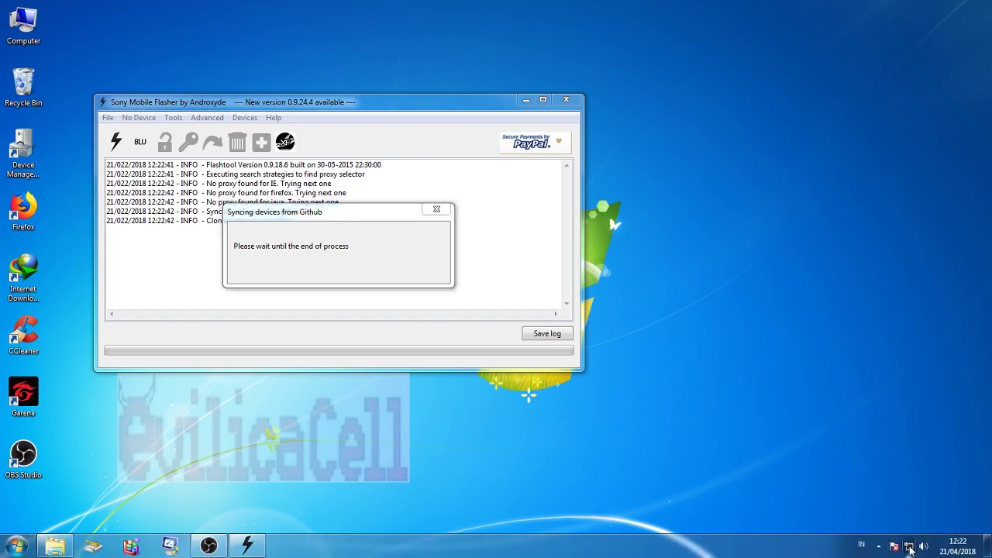
click(910, 548)
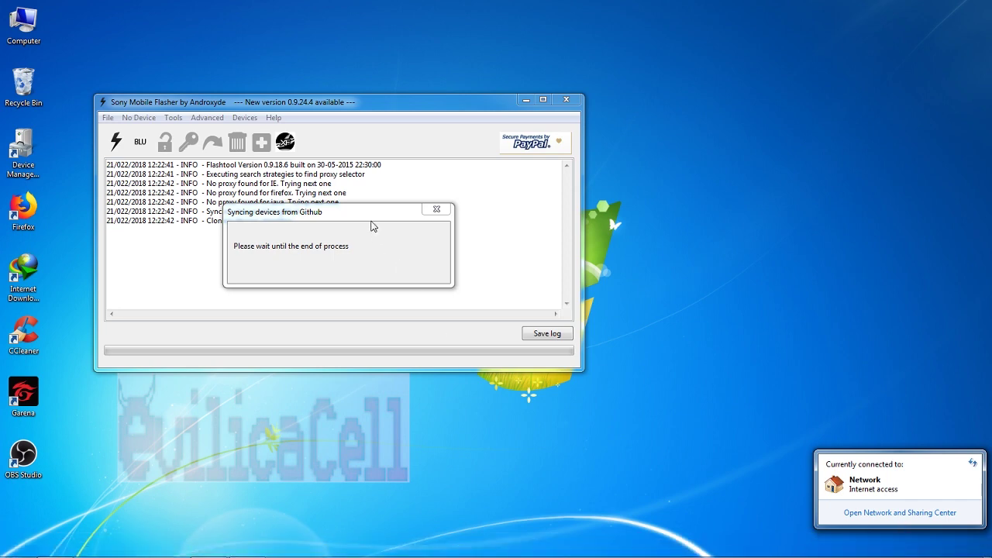
click(372, 221)
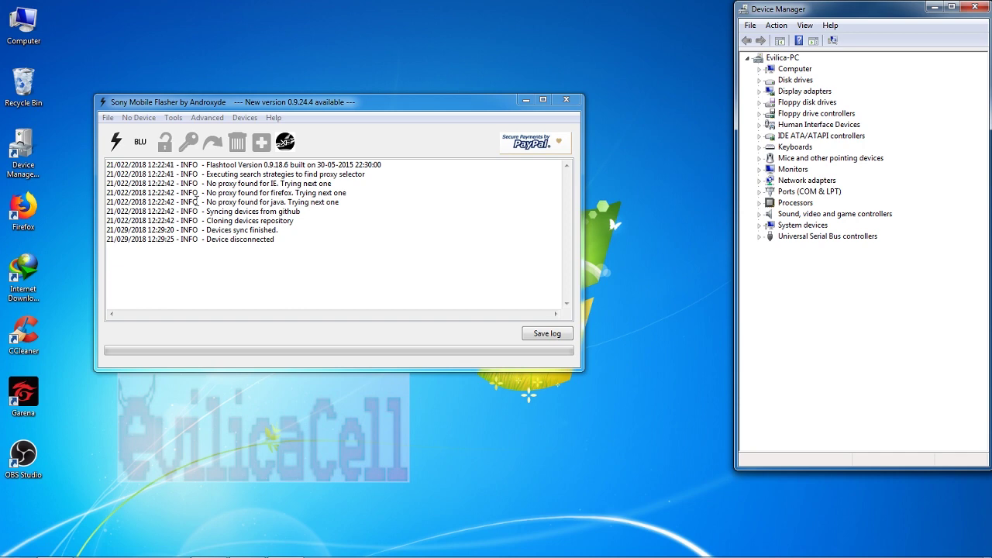
- Bring back the file browser window and open the .flashTool\firmwares folder in the user's profile on Local Disk (C:)
mouse_move(8, 552)
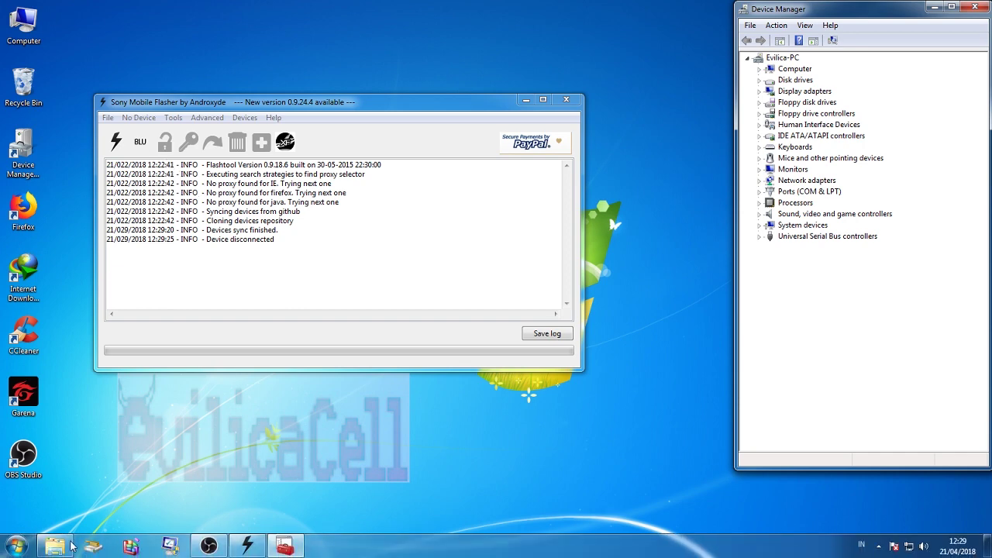
mouse_move(54, 547)
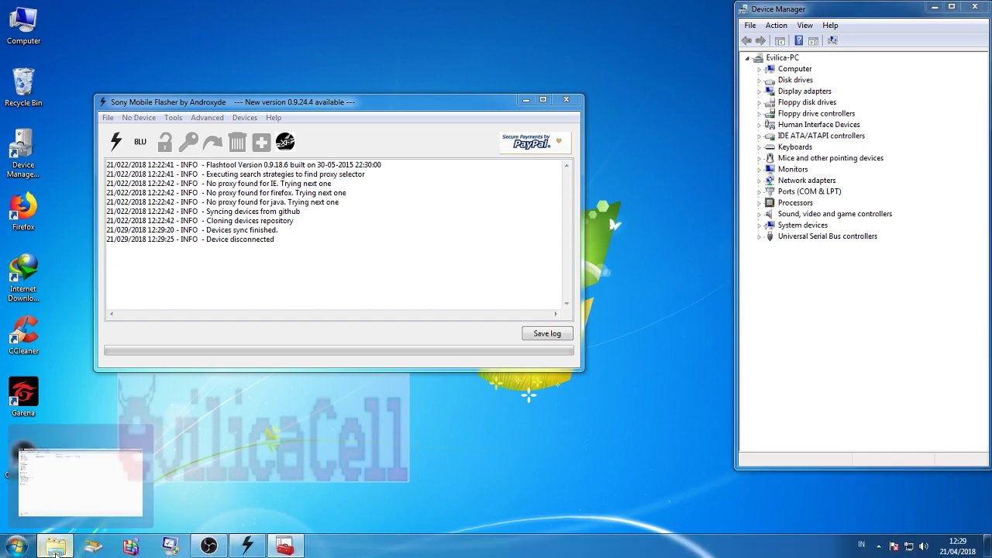
click(81, 479)
click(77, 241)
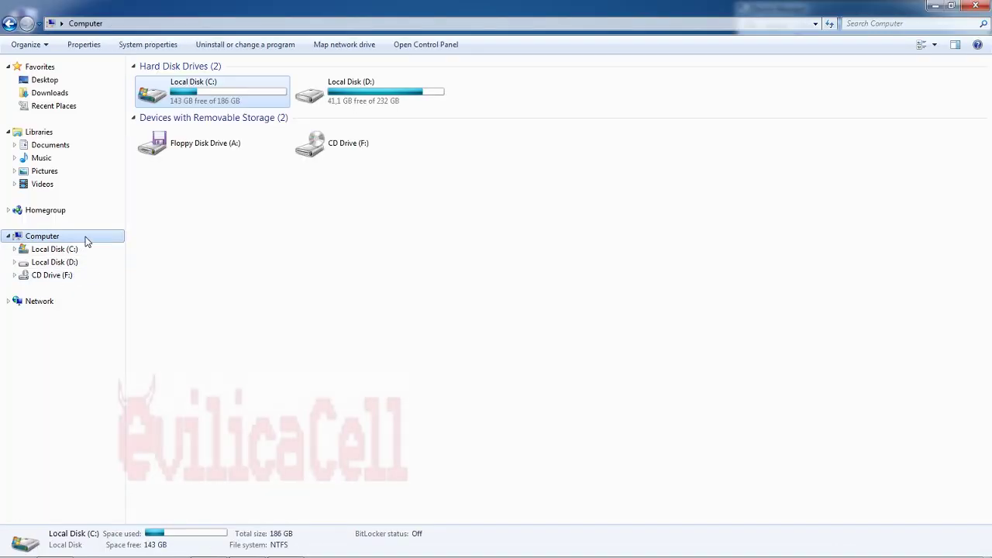
double_click(181, 106)
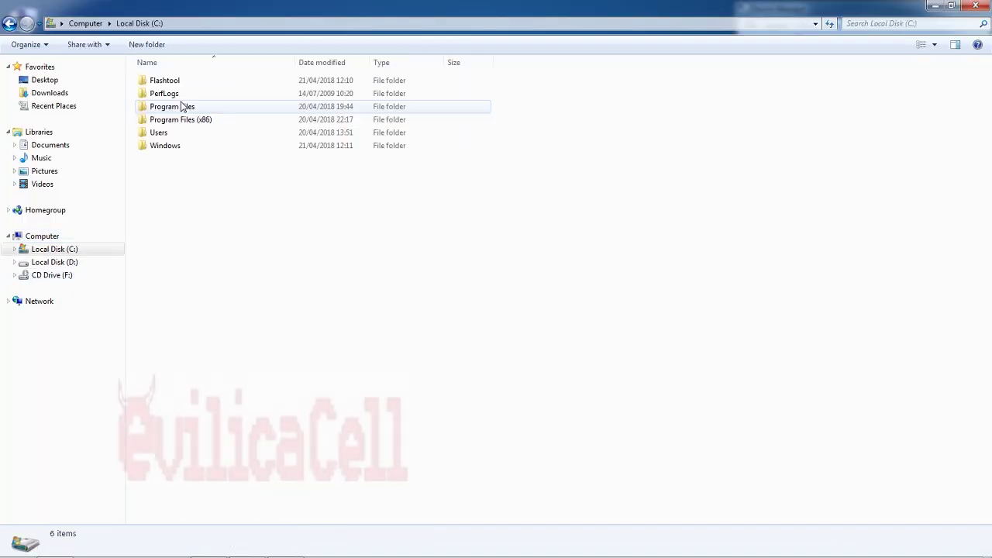
double_click(179, 137)
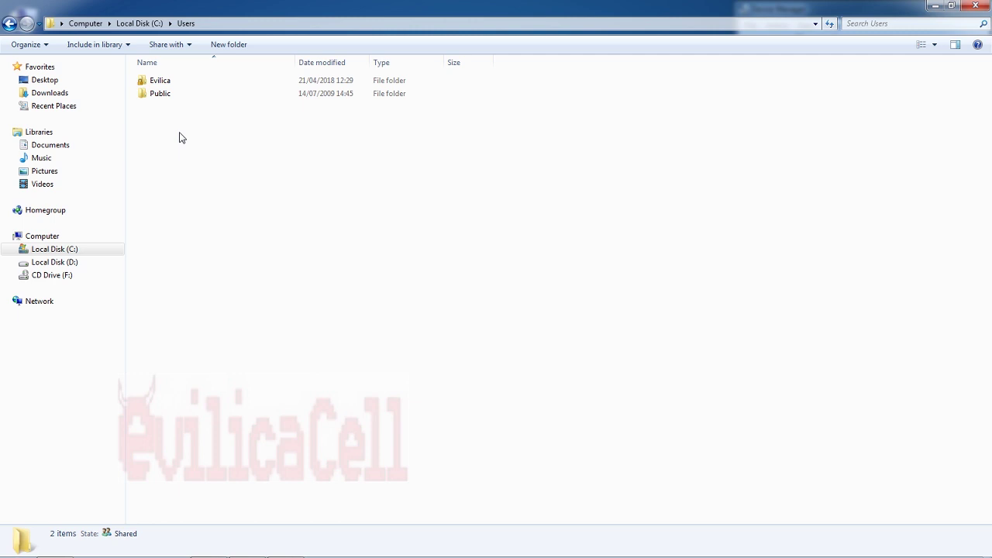
double_click(180, 84)
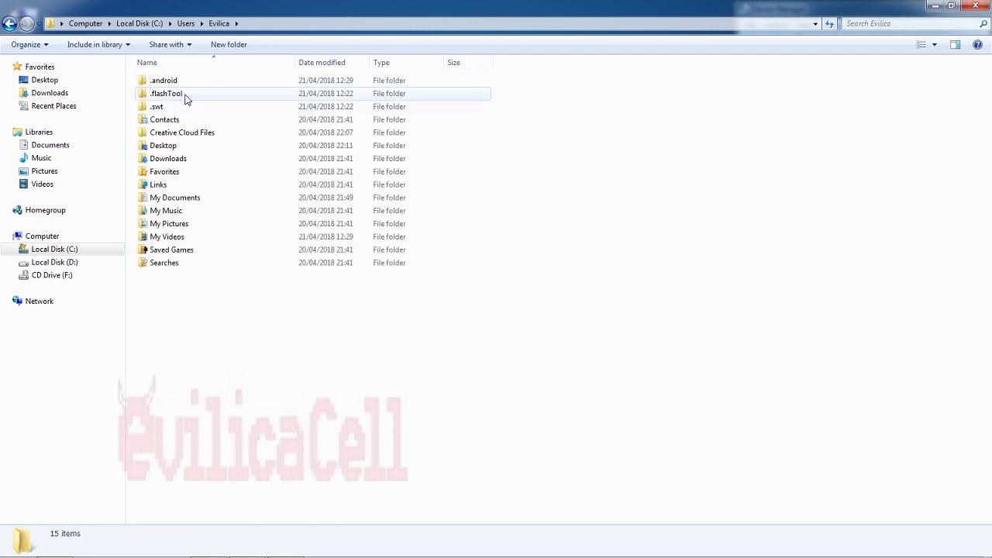
double_click(184, 95)
double_click(169, 98)
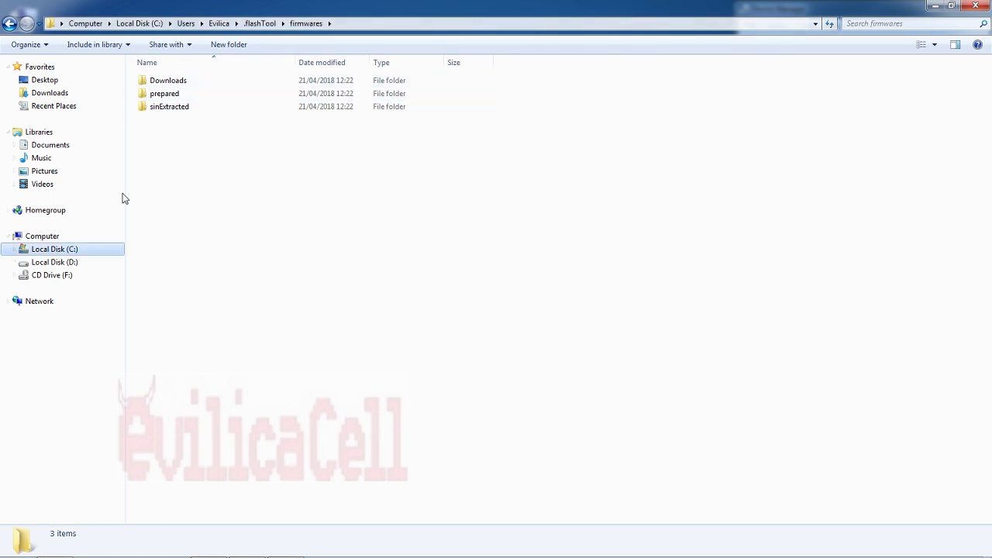
- Copy C1905_15.1.C.2.8_GLOBAL.ftf from the Sony\C1905_Xperia M single SIM folder on Local Disk (D:)
click(55, 264)
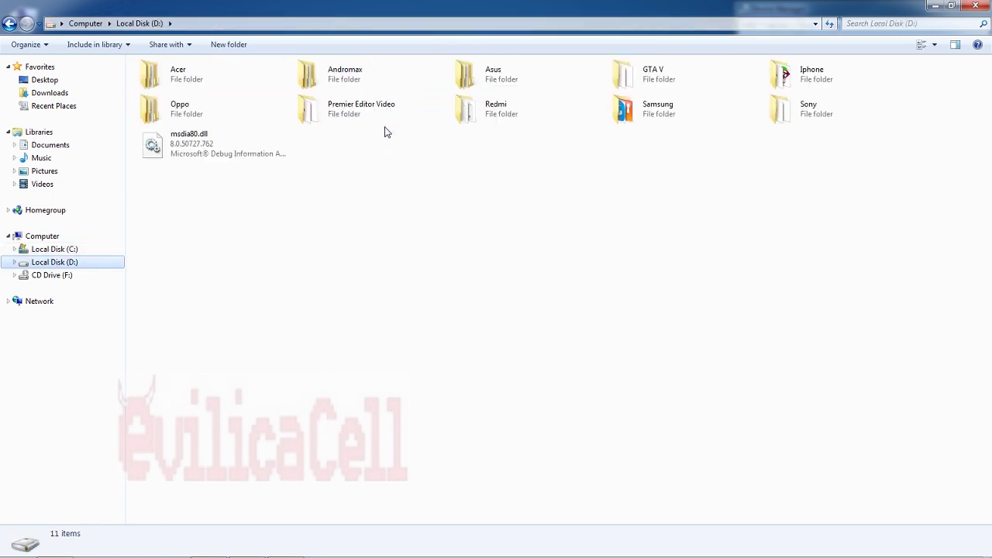
click(793, 108)
double_click(793, 108)
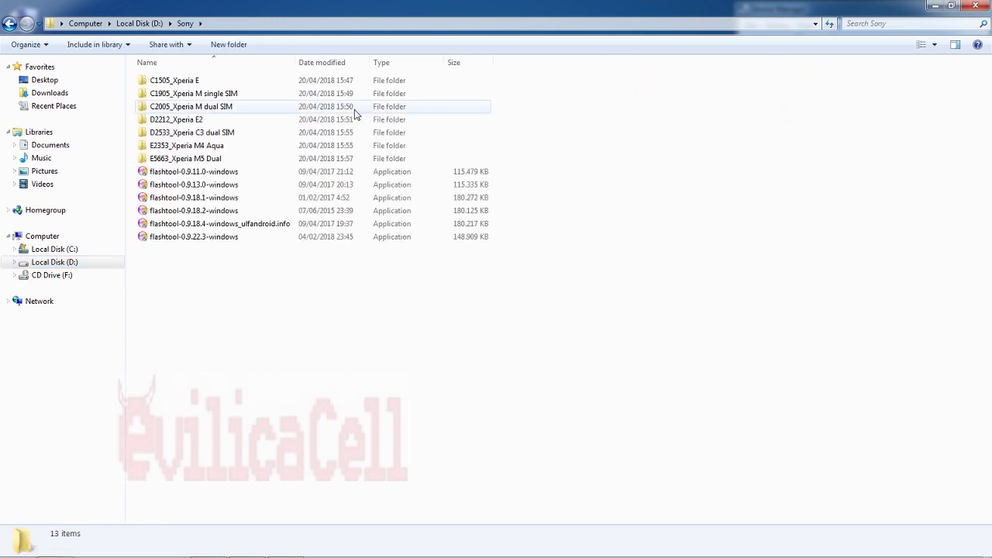
double_click(243, 101)
click(225, 85)
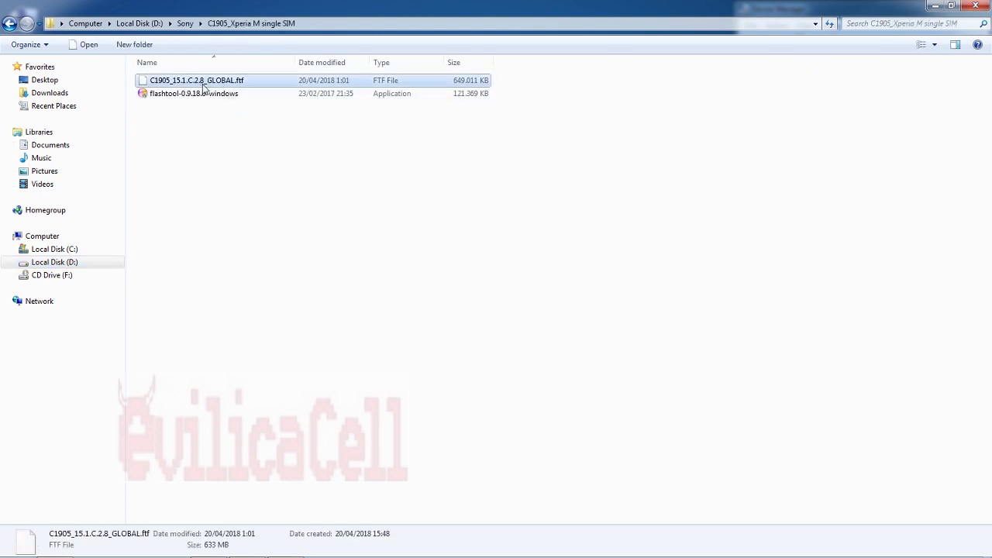
right_click(263, 84)
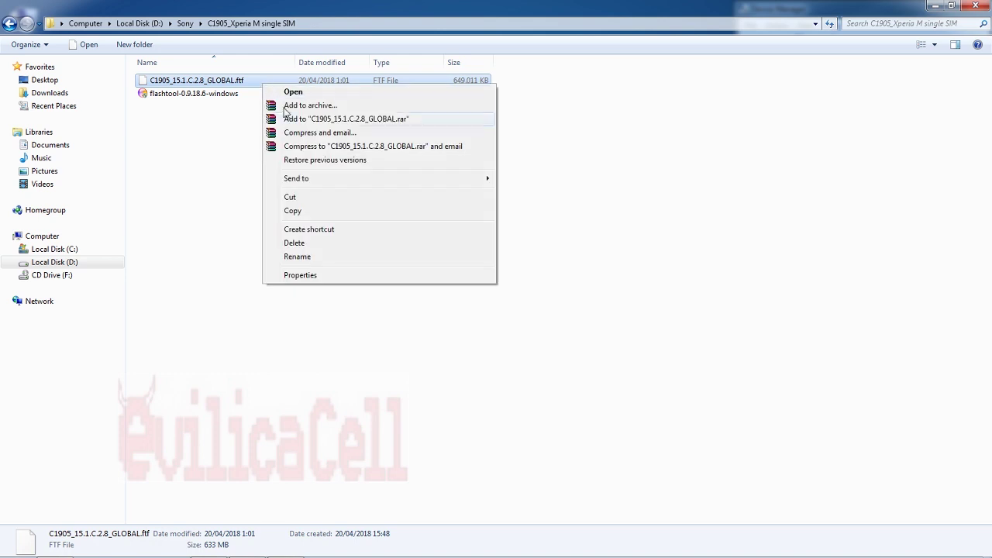
click(292, 212)
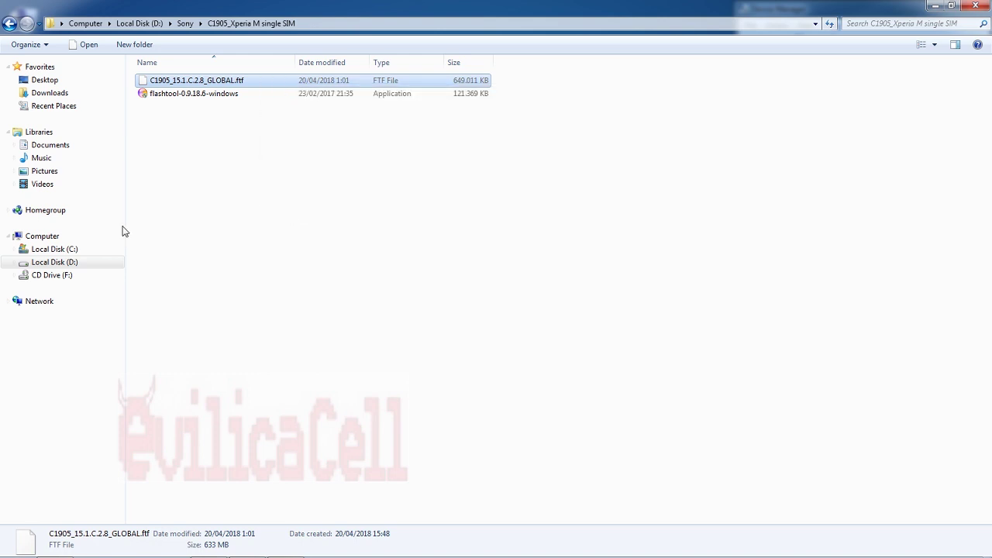
- Paste the copied firmware file into the .flashTool\firmwares folder of the user's profile on Local Disk (C:)
click(88, 254)
double_click(179, 136)
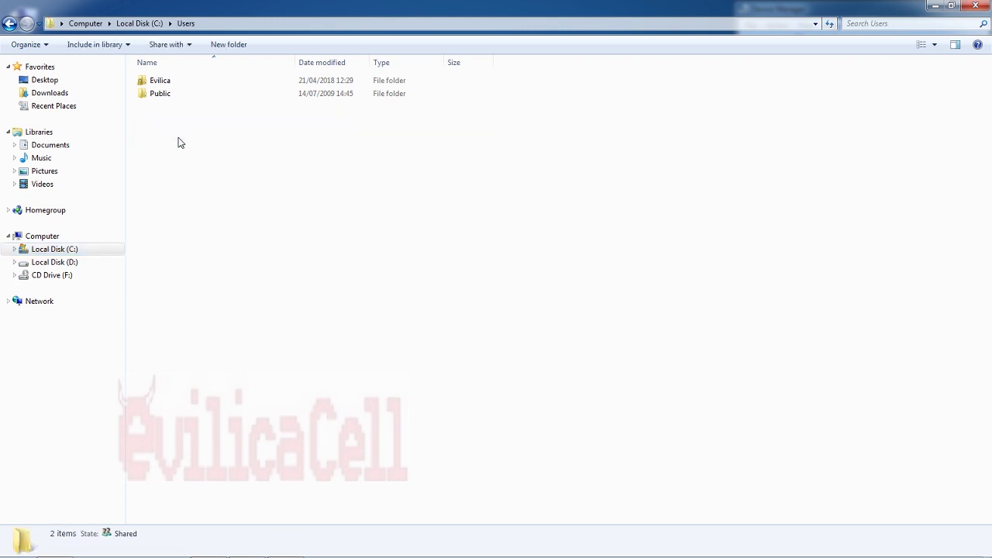
double_click(182, 83)
click(183, 95)
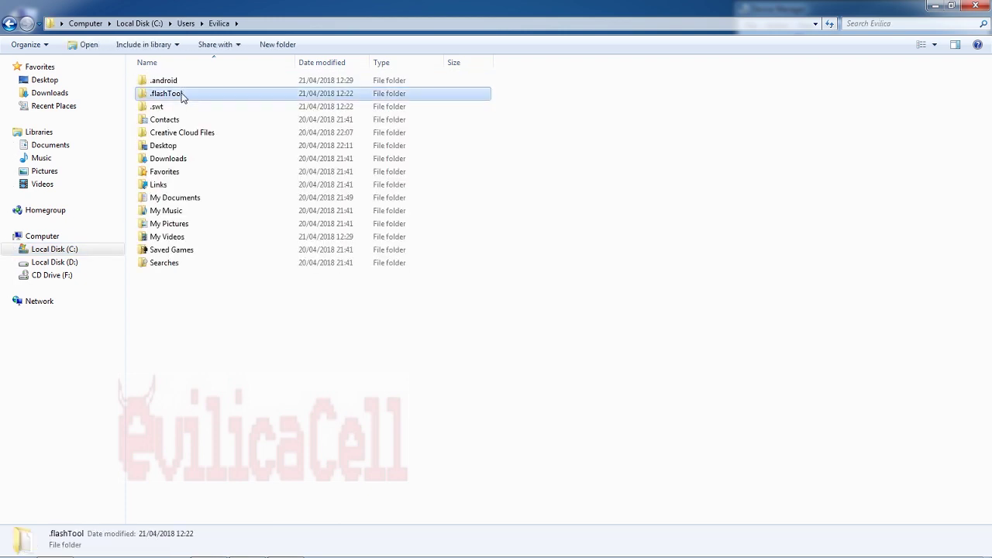
double_click(183, 95)
double_click(179, 95)
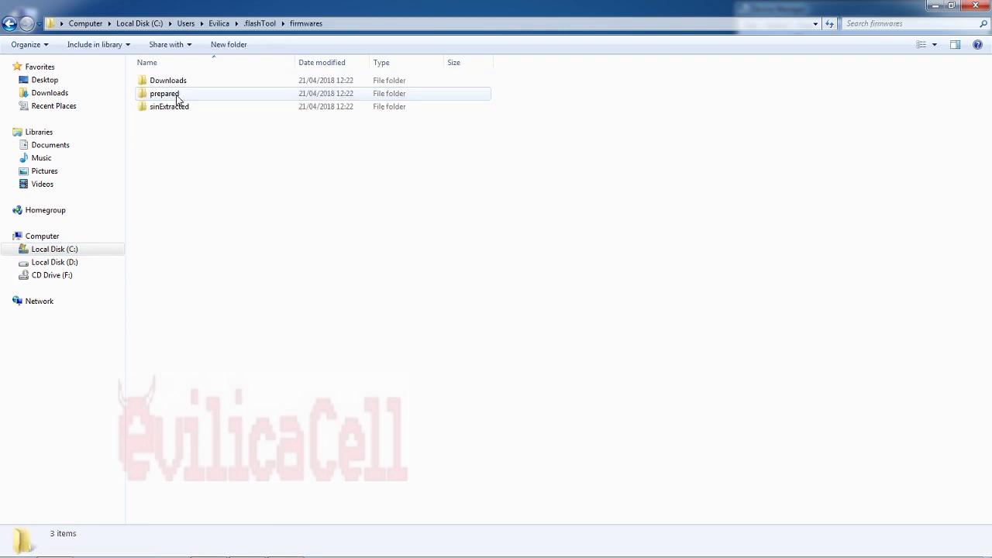
right_click(194, 152)
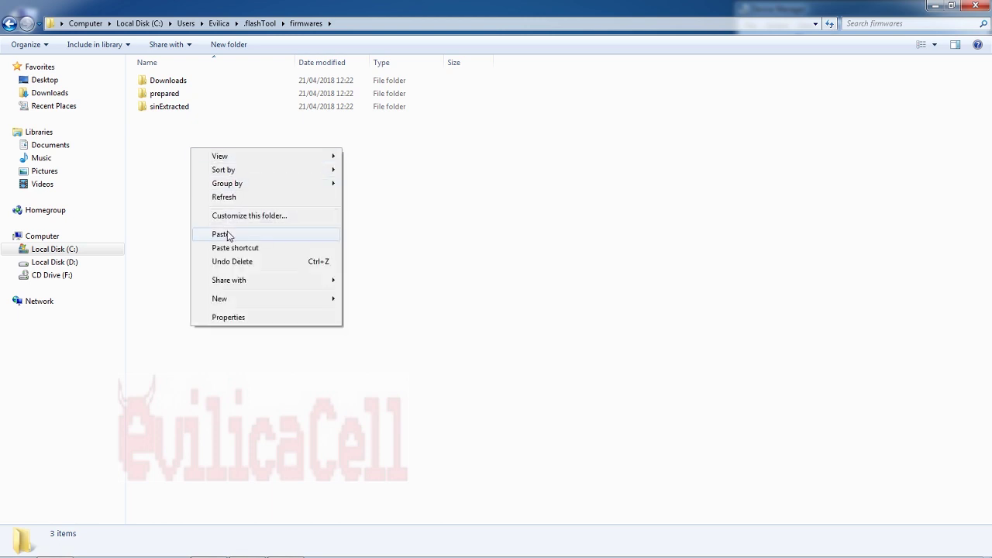
click(225, 235)
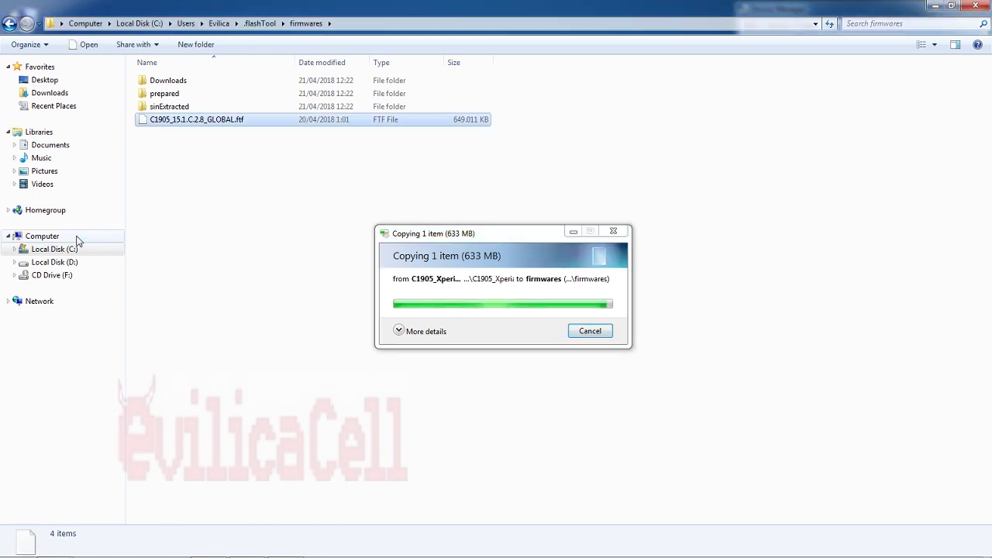
- Refresh the firmwares folder, then close the file browser and reposition the Flashtool window on the desktop
click(256, 167)
right_click(248, 162)
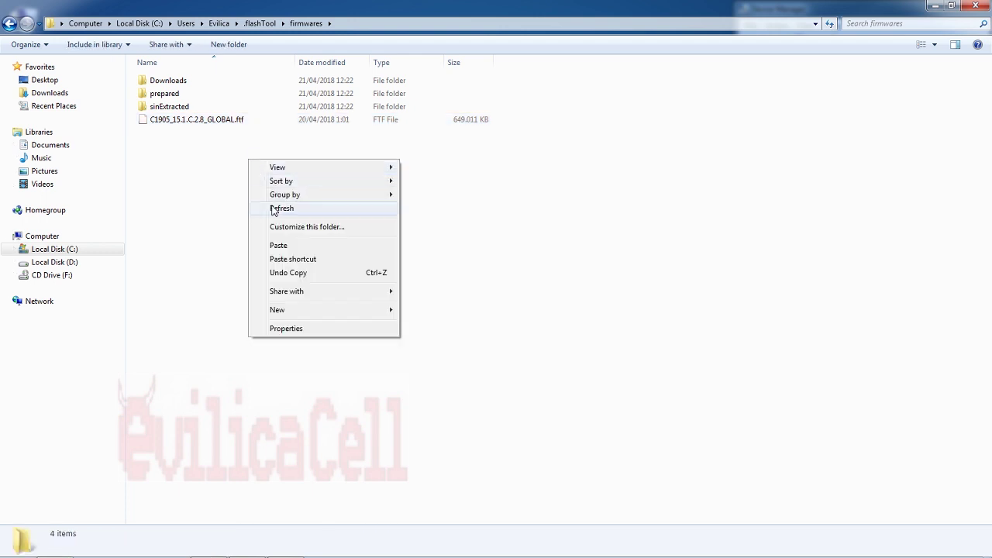
click(264, 206)
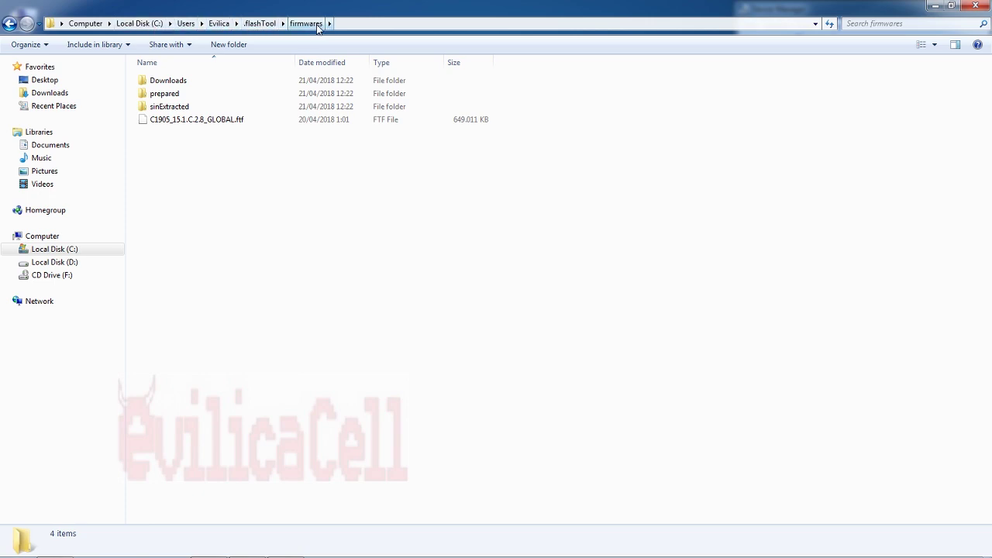
click(966, 6)
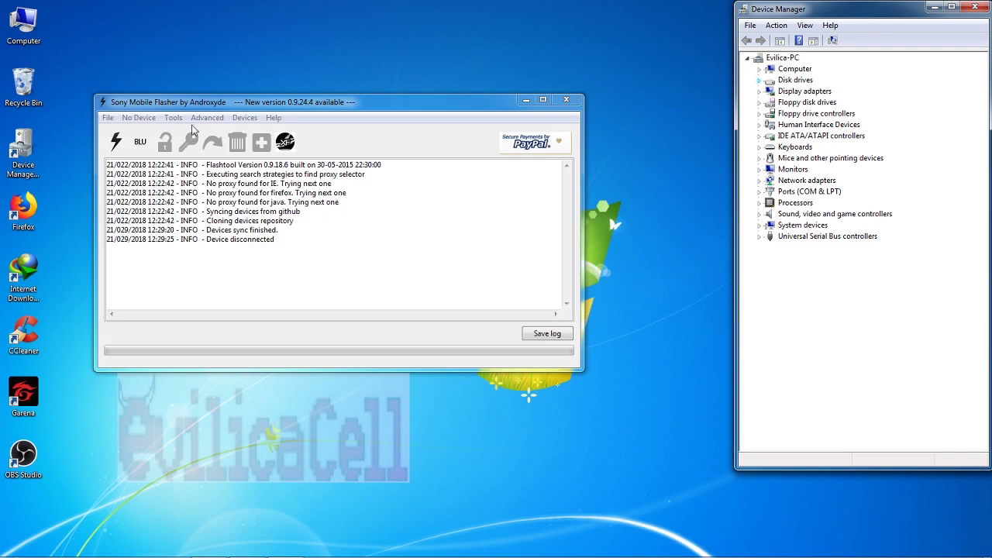
drag(200, 104, 269, 80)
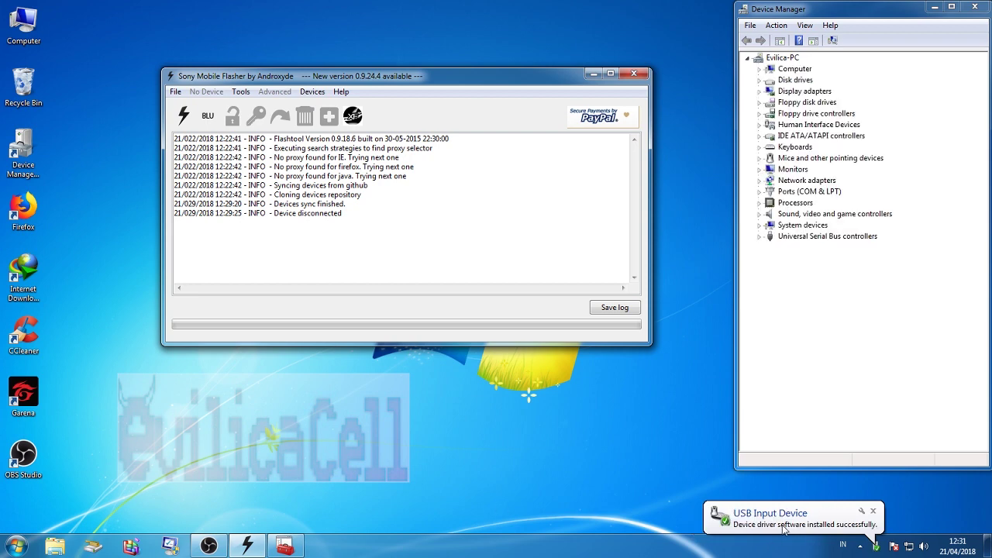
- Check the USB Input Device driver installation status and inspect the Universal Serial Bus controllers in Device Manager
click(877, 543)
click(625, 299)
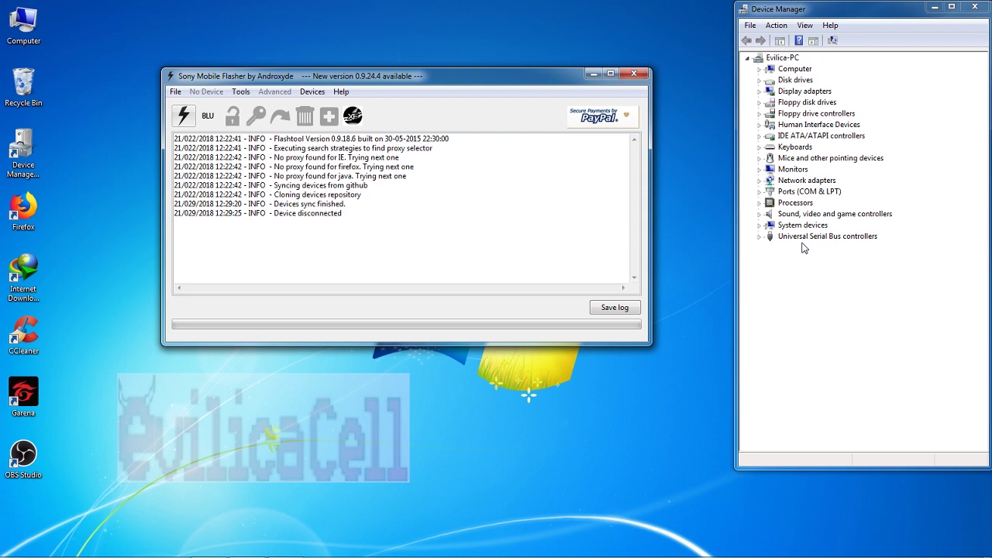
click(760, 236)
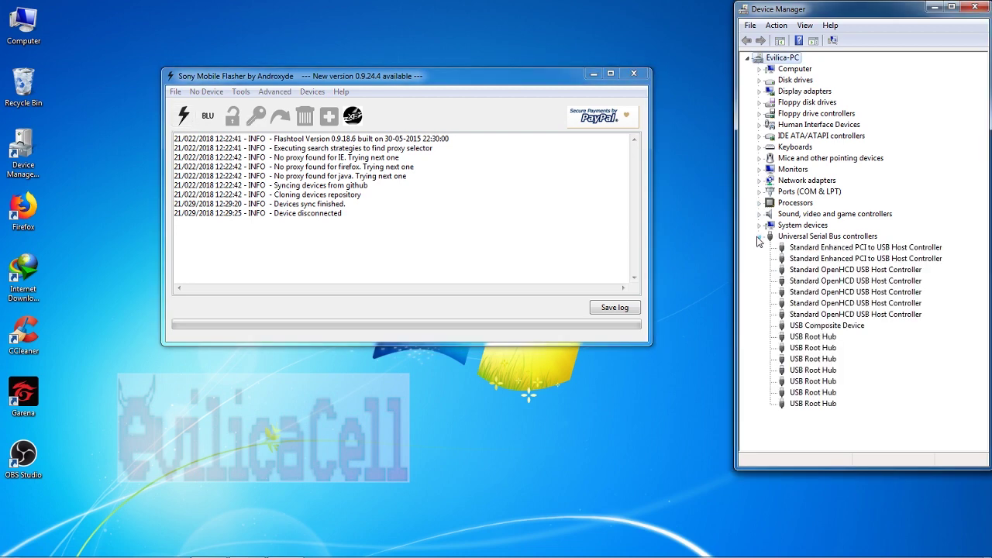
click(759, 236)
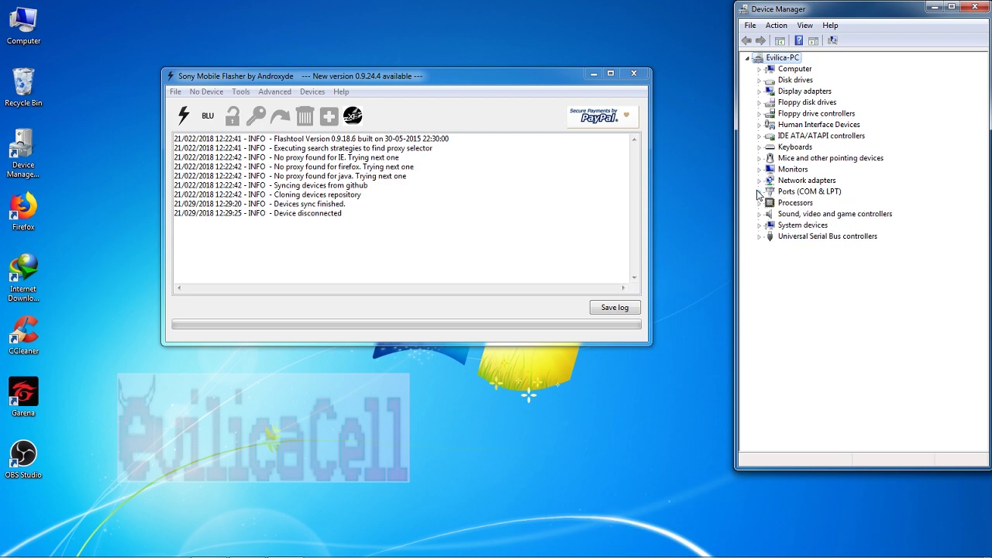
click(759, 237)
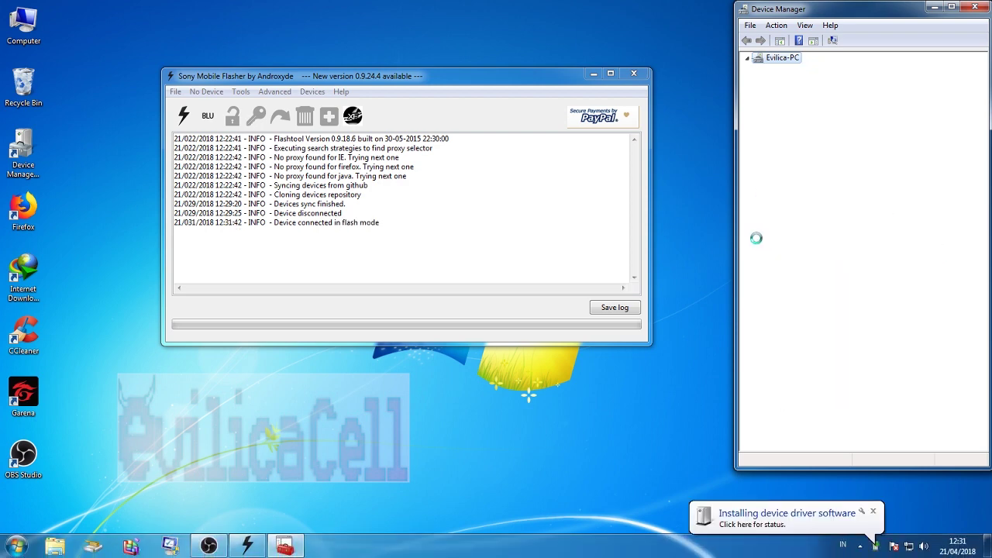
- Review the driver installation status of the phone connected in flash mode and dismiss the report
click(873, 544)
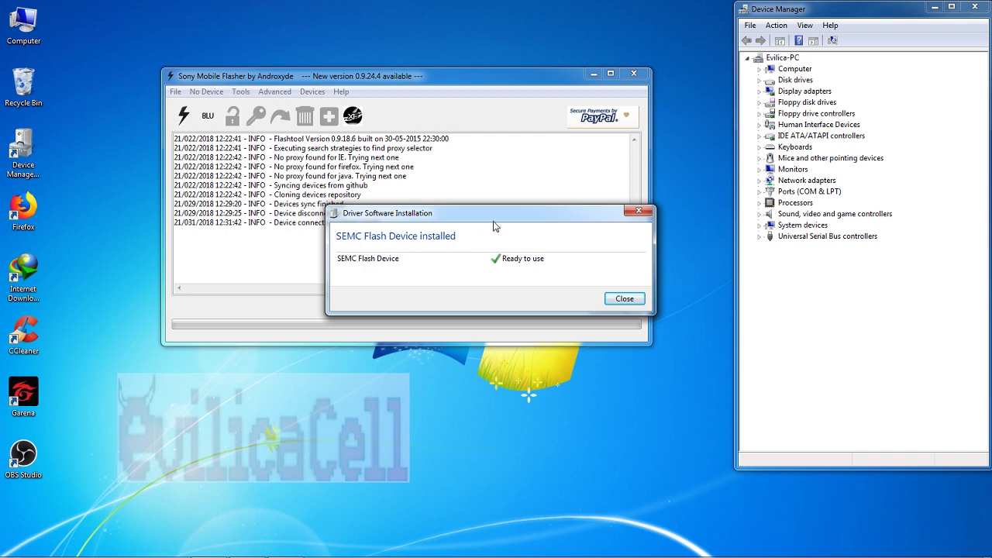
drag(494, 225, 567, 277)
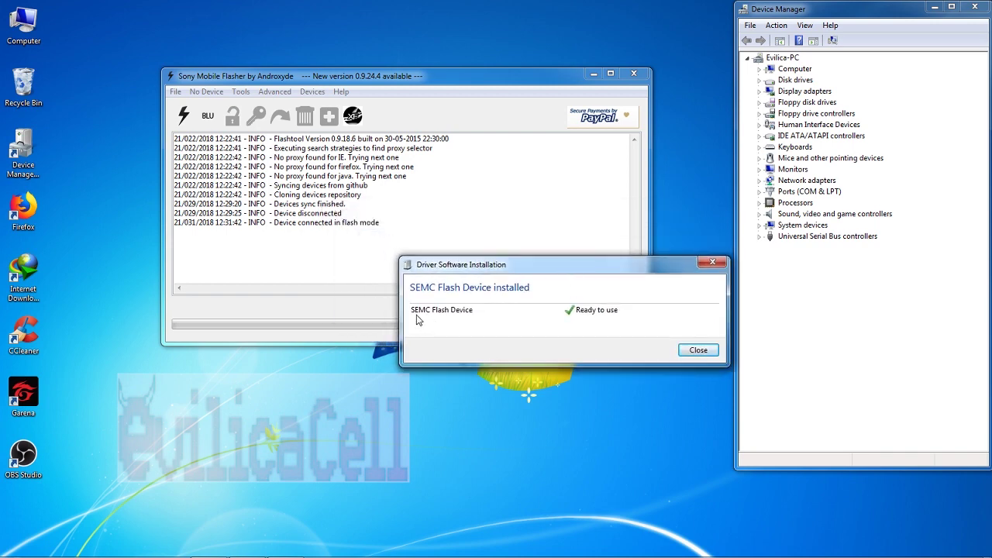
click(698, 350)
- Check for the SEMC Flash Device under Universal Serial Bus controllers and for the flash mode connection entry in the Flashtool log
click(759, 236)
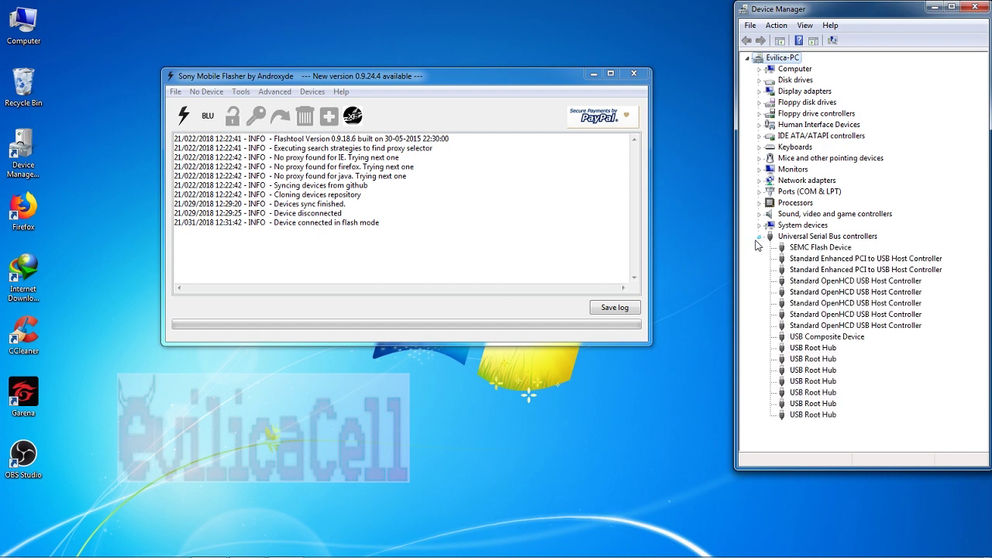
click(806, 248)
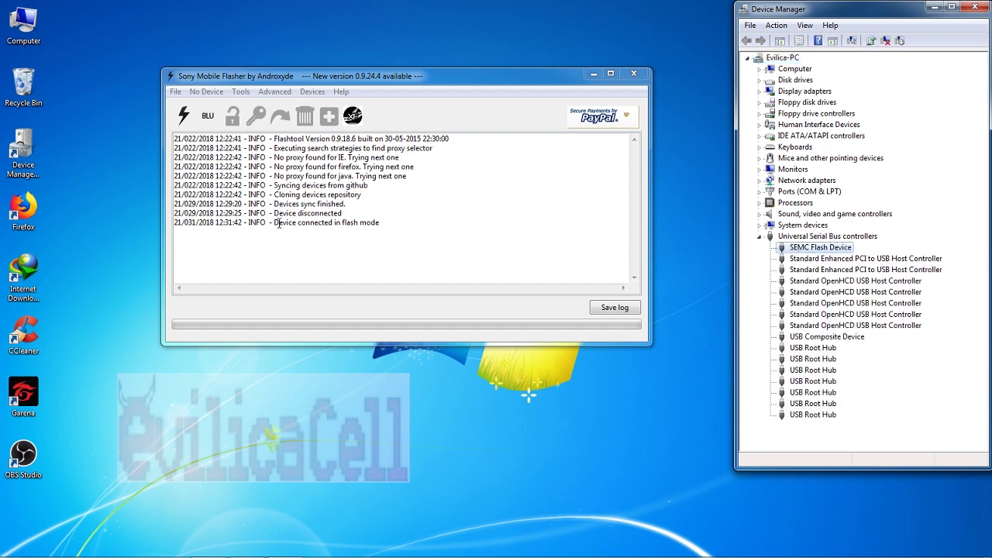
drag(274, 222, 375, 233)
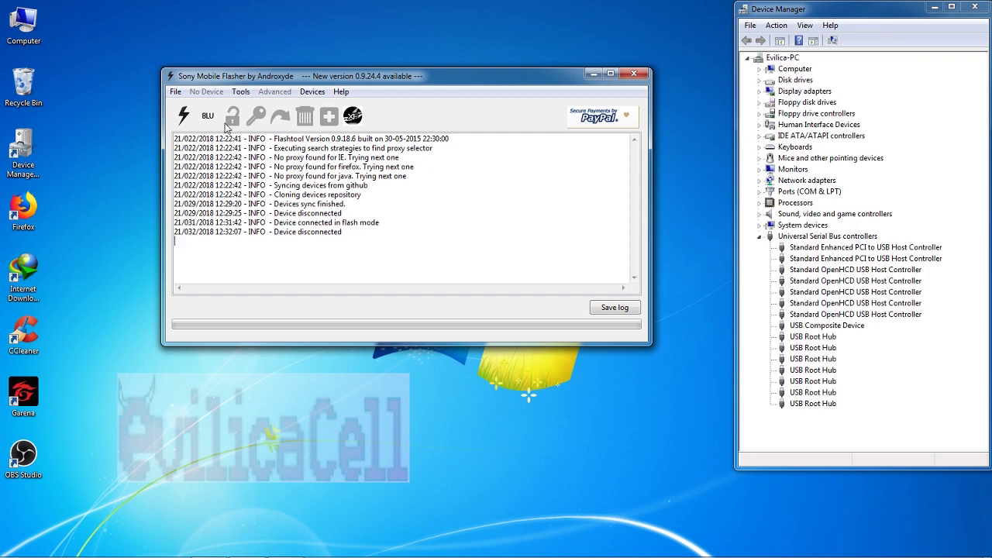
- Flash the C1905 15.1.C.2.8 INDONESIA firmware in Flashmode with CACHE and DATA wiped, and check the log for completion
click(183, 116)
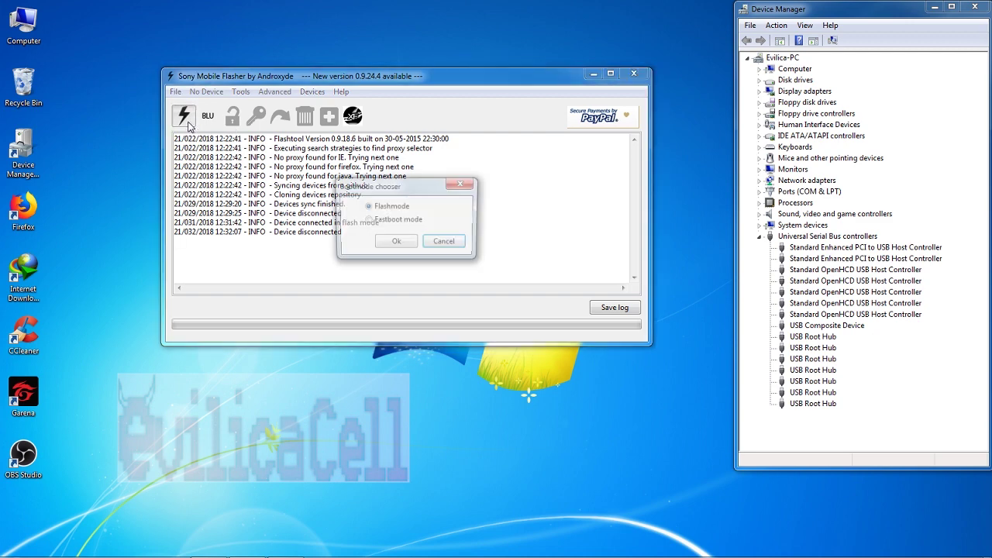
click(395, 243)
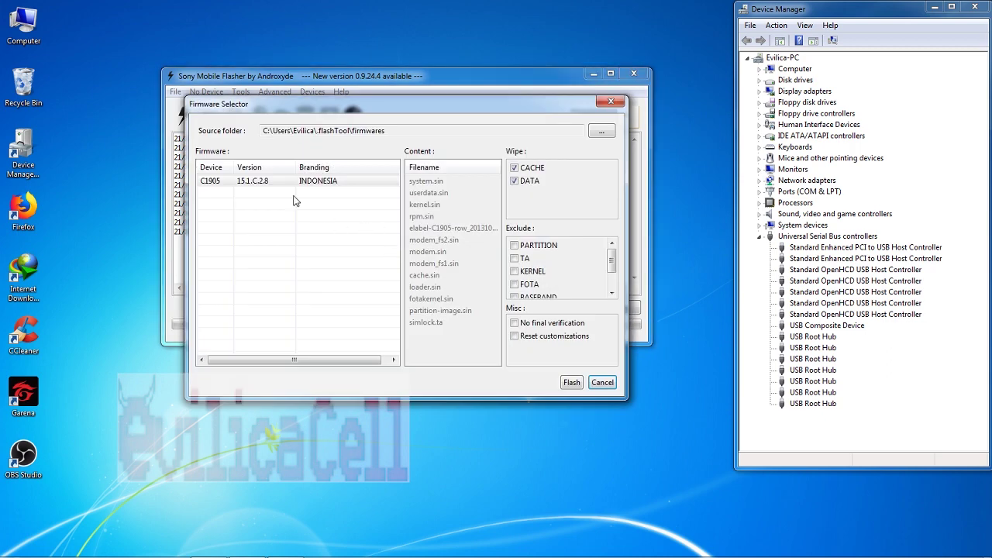
click(266, 184)
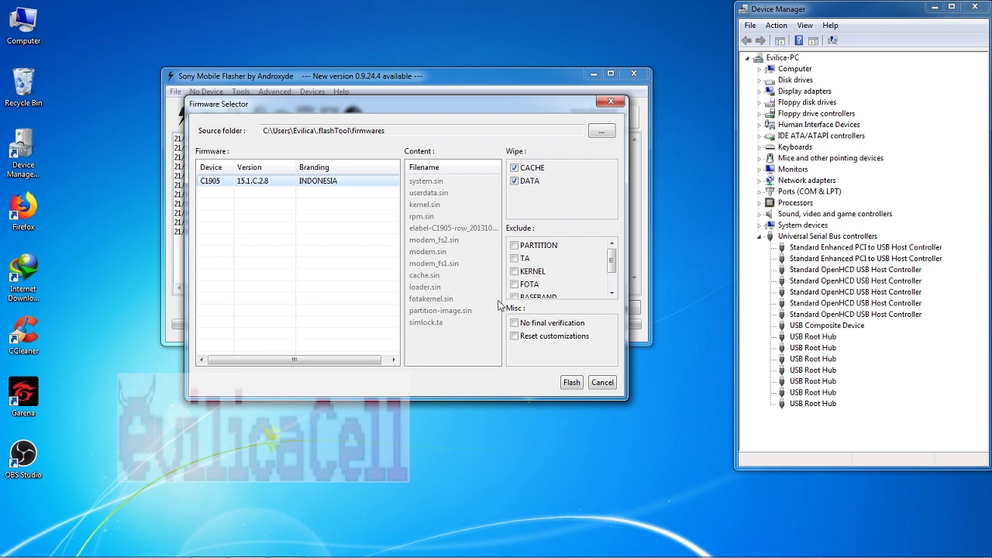
click(568, 385)
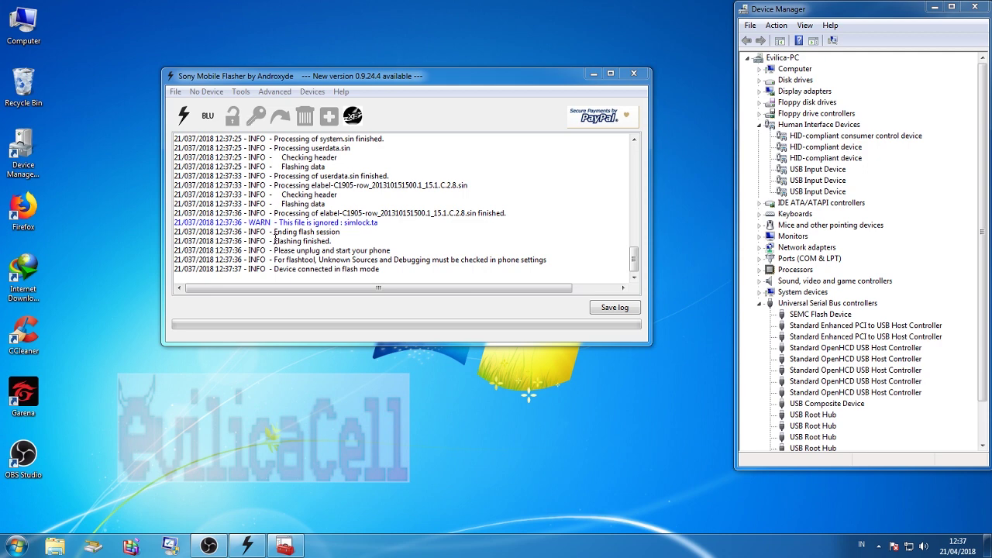
drag(273, 240, 339, 241)
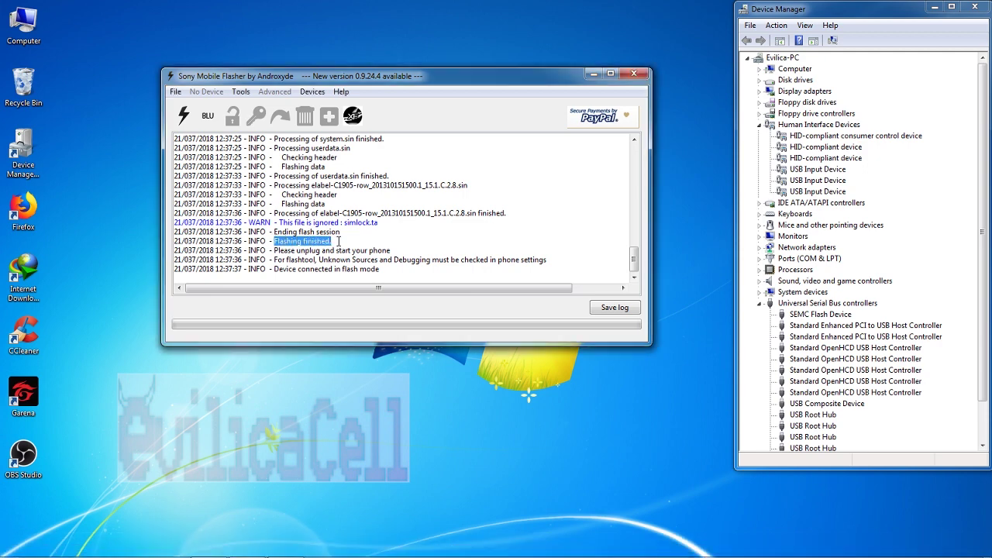